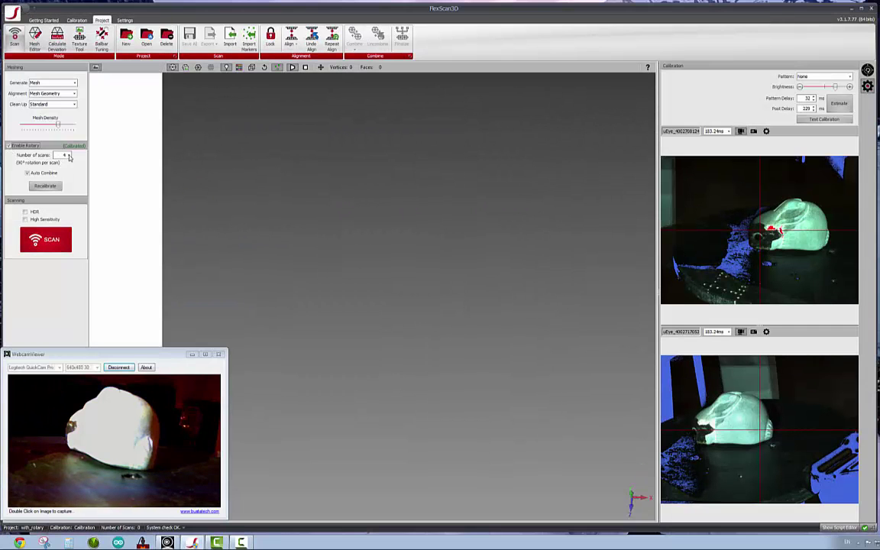
- Change the rotary scan from 4 to 8 scans per turn, at 45° each
left_click(65, 155)
left_click(65, 177)
- Capture the first 8-scan turntable rotation of the rabbit figurine
left_click(52, 243)
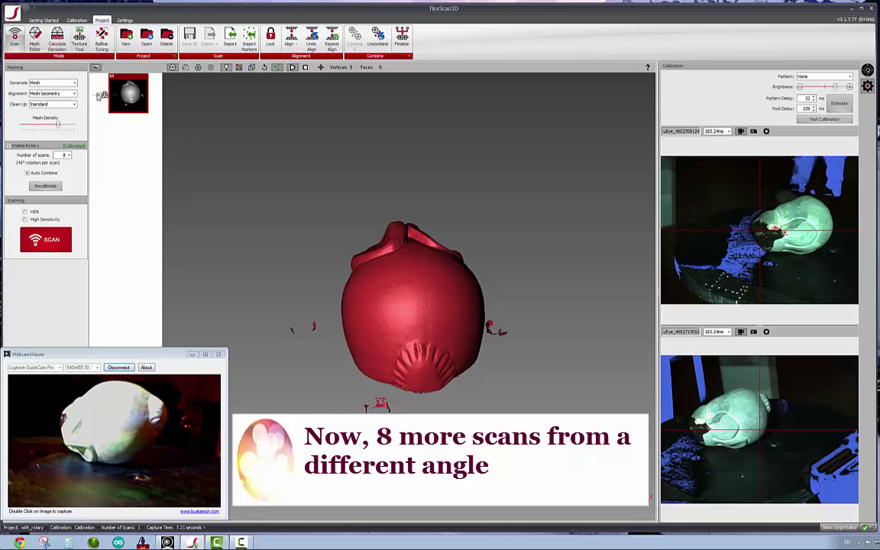
- Capture a second 8-scan turntable rotation of the repositioned figurine
left_click(49, 245)
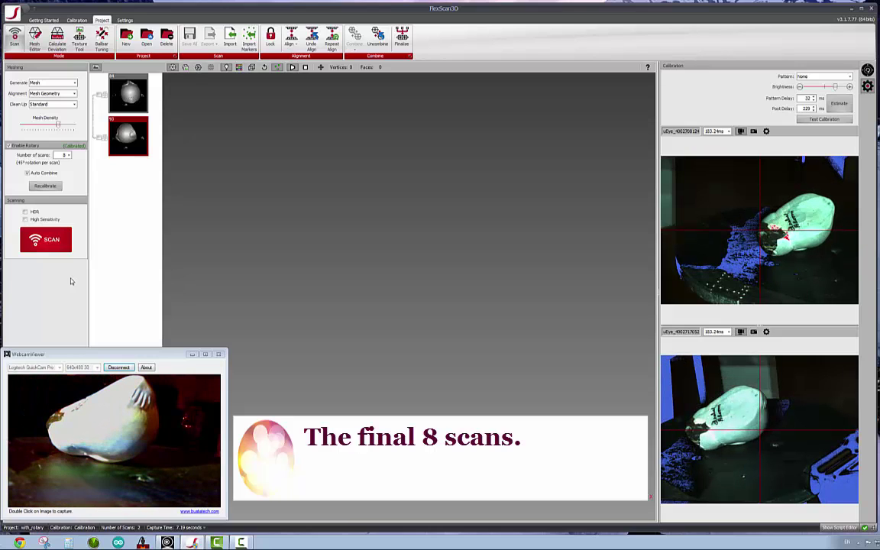
- Capture the third 8-scan rotation and close the WebcamViewer preview window
left_click(64, 231)
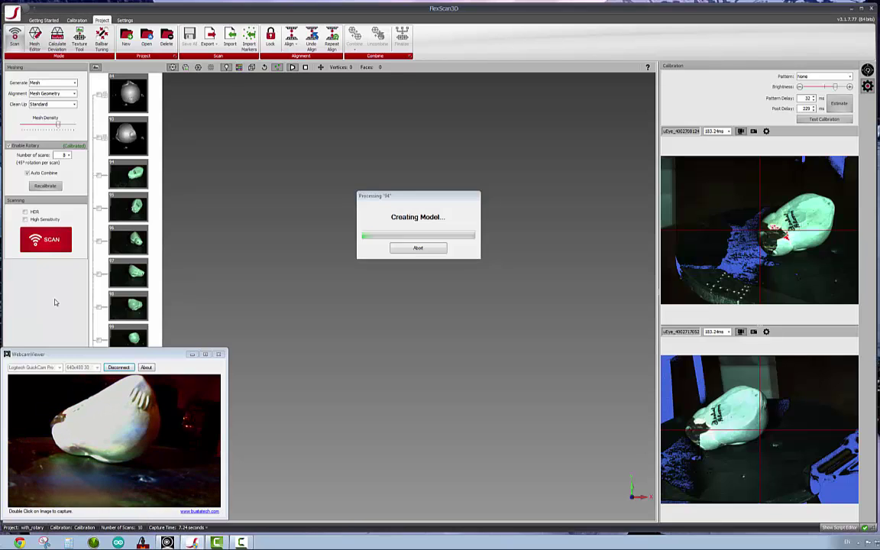
left_click(218, 355)
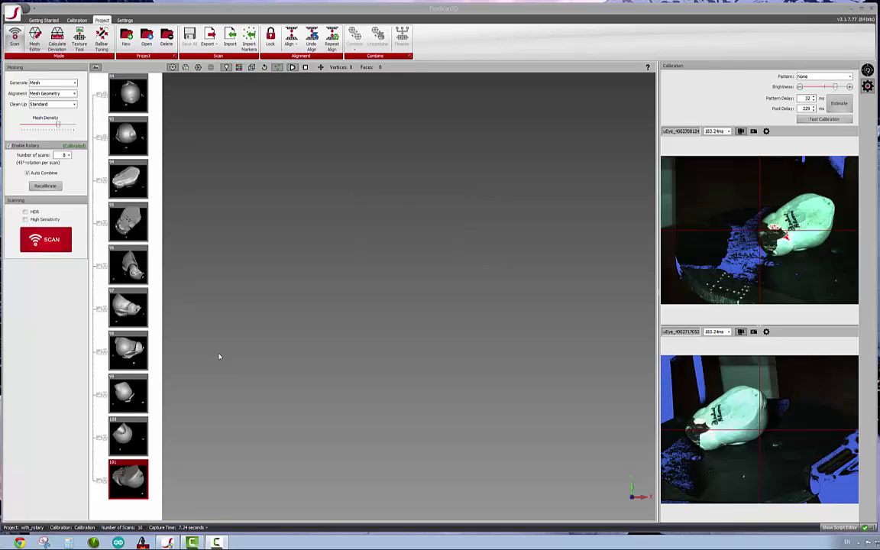
- Delete the stray fragments on both sides of the red rabbit mesh
mouse_move(421, 333)
left_mouse_down()
mouse_move(363, 257)
mouse_move(343, 275)
mouse_move(427, 252)
mouse_move(482, 272)
left_mouse_up()
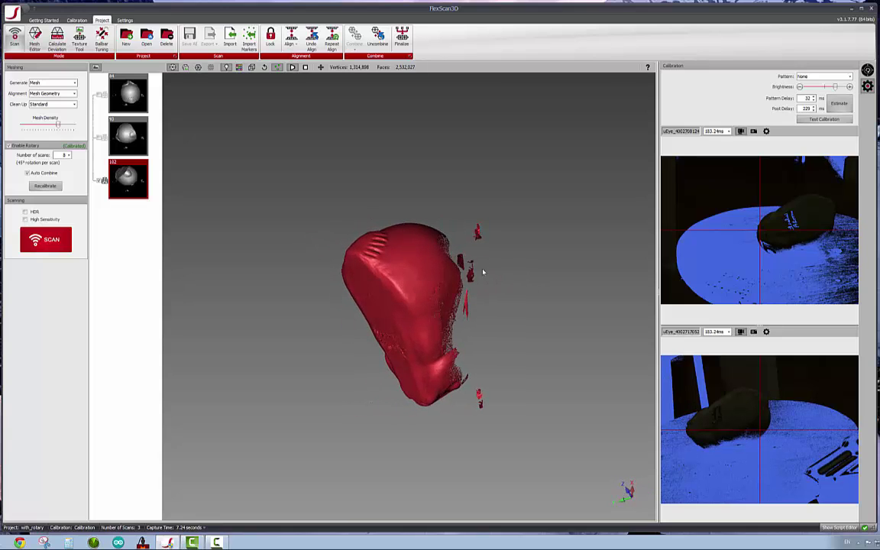
mouse_move(475, 200)
left_mouse_down("ctrl")
mouse_move(475, 323)
mouse_move(528, 399)
mouse_move(521, 395)
left_mouse_up("ctrl")
key("Delete")
mouse_move(351, 337)
left_mouse_down()
mouse_move(359, 391)
mouse_move(305, 320)
mouse_move(299, 269)
left_mouse_up()
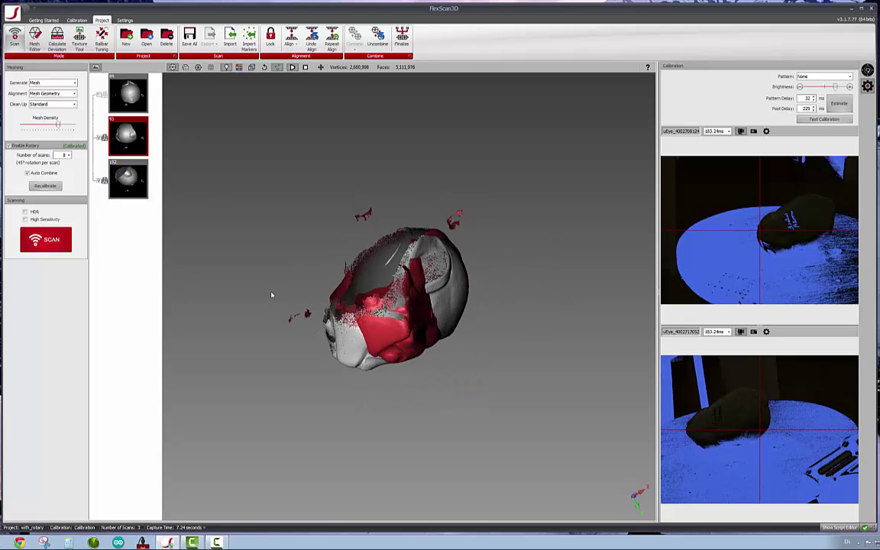
mouse_move(248, 309)
left_mouse_down("ctrl")
mouse_move(305, 334)
mouse_move(355, 239)
mouse_move(450, 222)
mouse_move(335, 207)
left_mouse_up("ctrl")
key("Delete")
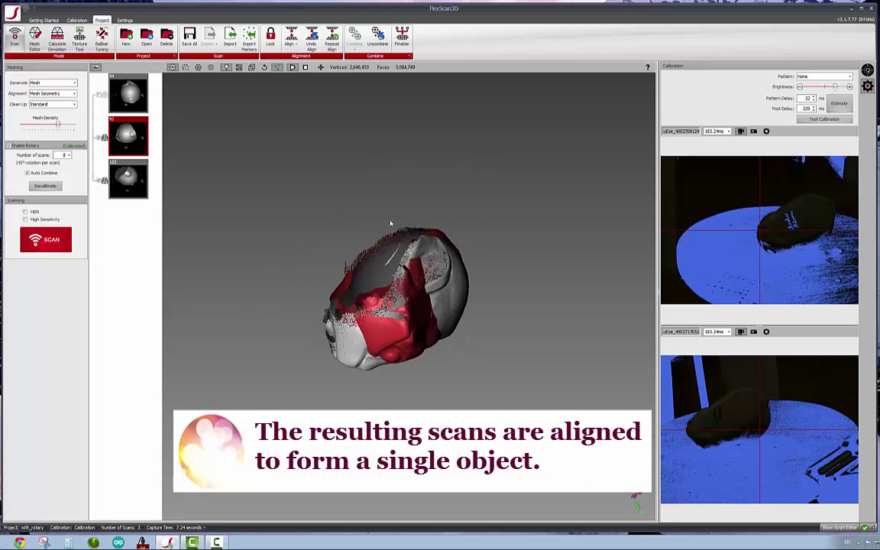
mouse_move(391, 224)
left_mouse_down()
mouse_move(424, 239)
mouse_move(436, 391)
mouse_move(448, 209)
mouse_move(491, 233)
mouse_move(444, 236)
mouse_move(401, 190)
mouse_move(430, 202)
mouse_move(413, 181)
left_mouse_up()
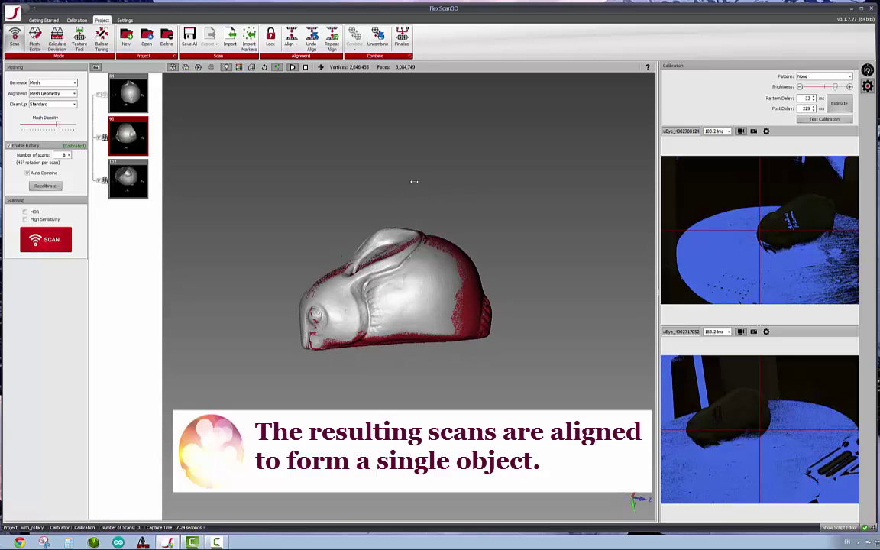
- Select scans 102 and 84, remove a floating fragment, and align the three scans
left_click(129, 164)
left_click(291, 37)
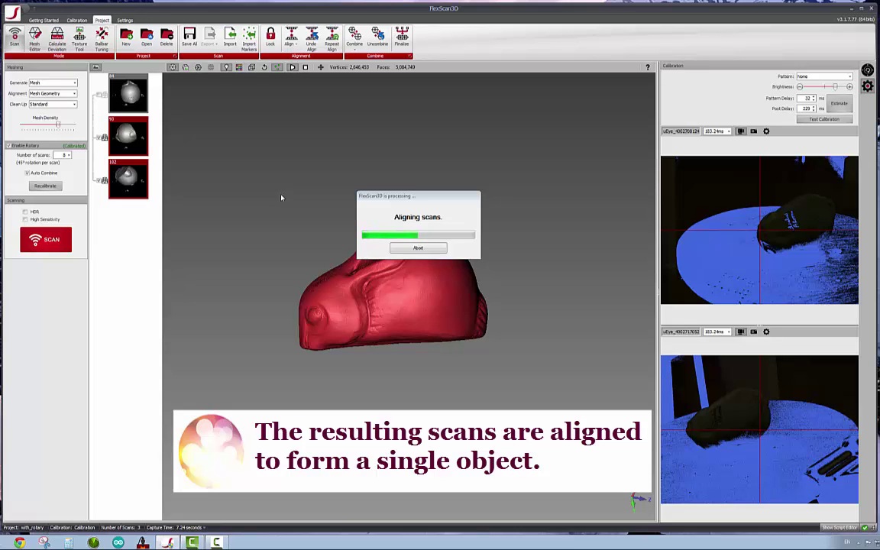
mouse_move(281, 197)
left_mouse_down()
mouse_move(309, 285)
mouse_move(302, 237)
mouse_move(273, 209)
left_mouse_up()
left_click(100, 96)
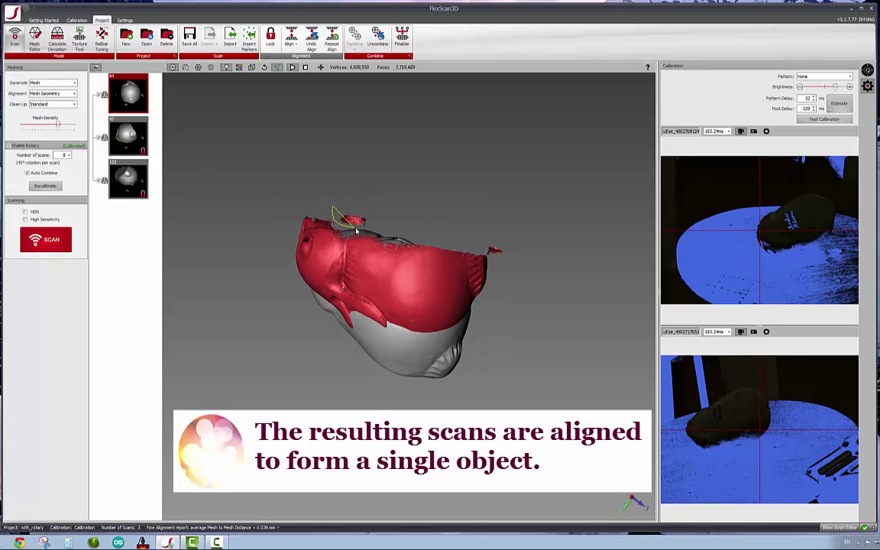
key("Delete")
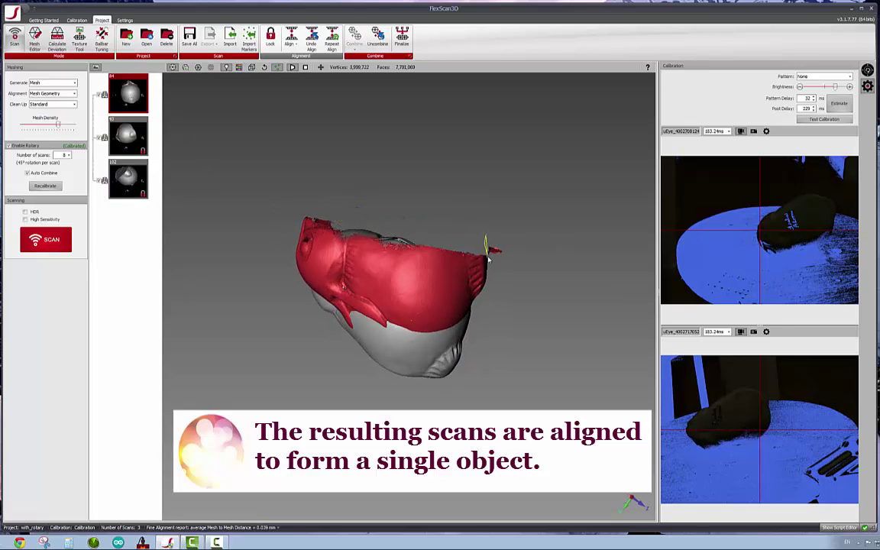
mouse_move(413, 335)
left_mouse_down()
mouse_move(489, 353)
mouse_move(428, 172)
mouse_move(333, 191)
mouse_move(467, 277)
mouse_move(412, 206)
mouse_move(369, 192)
mouse_move(409, 138)
mouse_move(412, 191)
left_mouse_up()
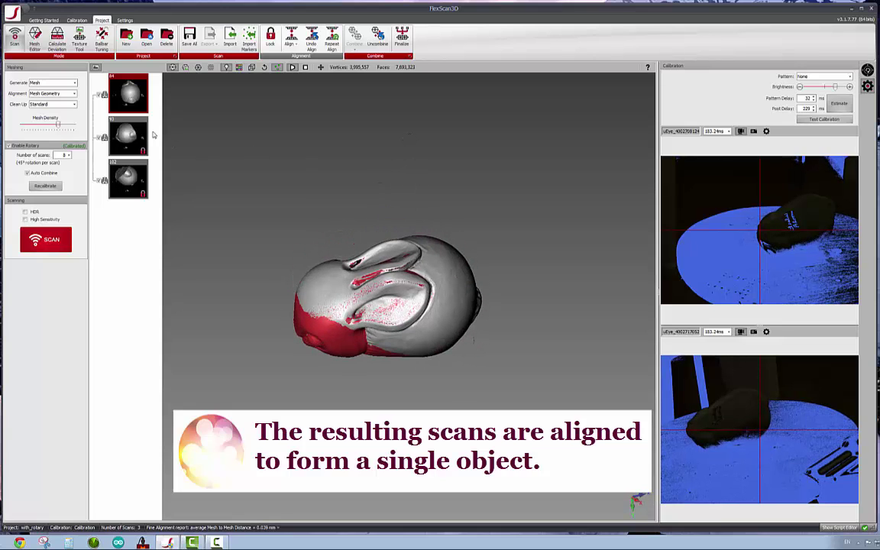
left_click(290, 37)
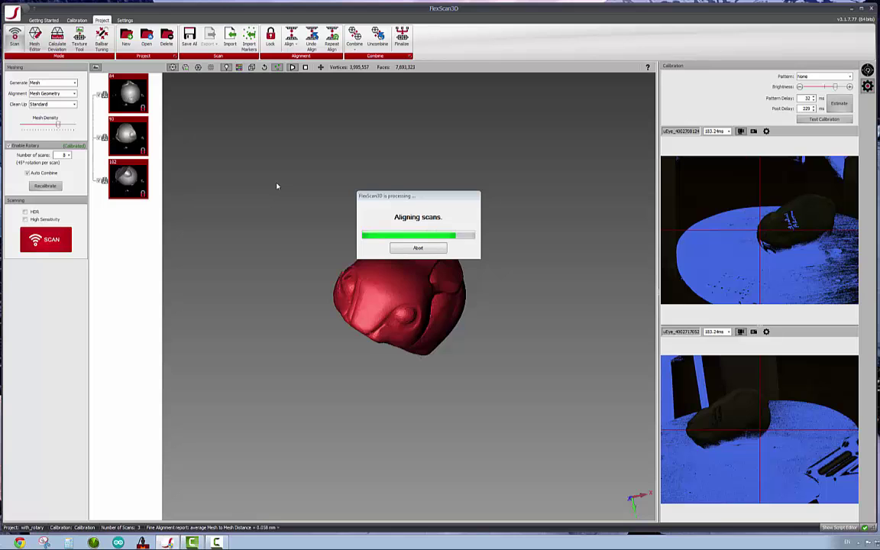
- Check the alignment, then combine the three aligned scans into one rabbit mesh
mouse_move(343, 226)
left_mouse_down()
mouse_move(285, 212)
mouse_move(548, 296)
mouse_move(491, 279)
mouse_move(423, 305)
mouse_move(419, 420)
mouse_move(426, 355)
mouse_move(459, 314)
mouse_move(360, 316)
mouse_move(354, 365)
mouse_move(340, 334)
mouse_move(434, 336)
left_mouse_up()
scroll(491, 279, "up", 2)
scroll(453, 300, "up", 2)
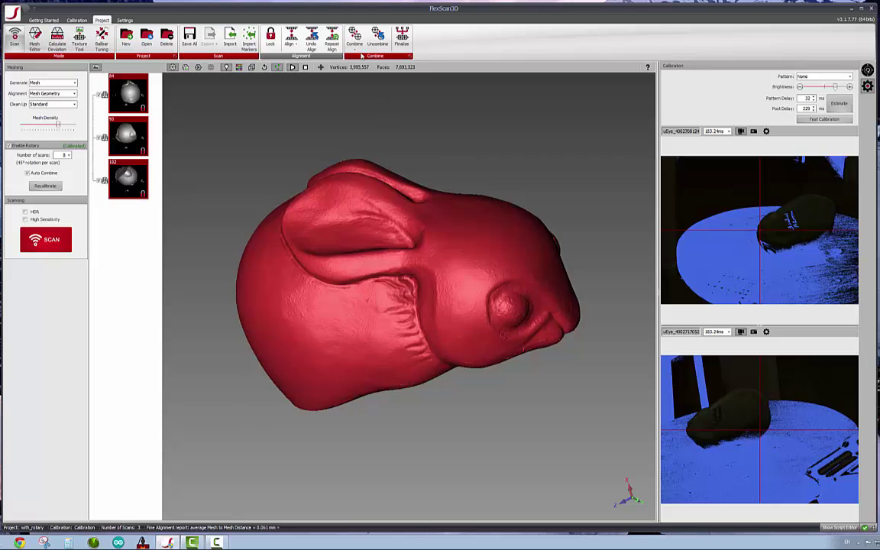
left_click(330, 42)
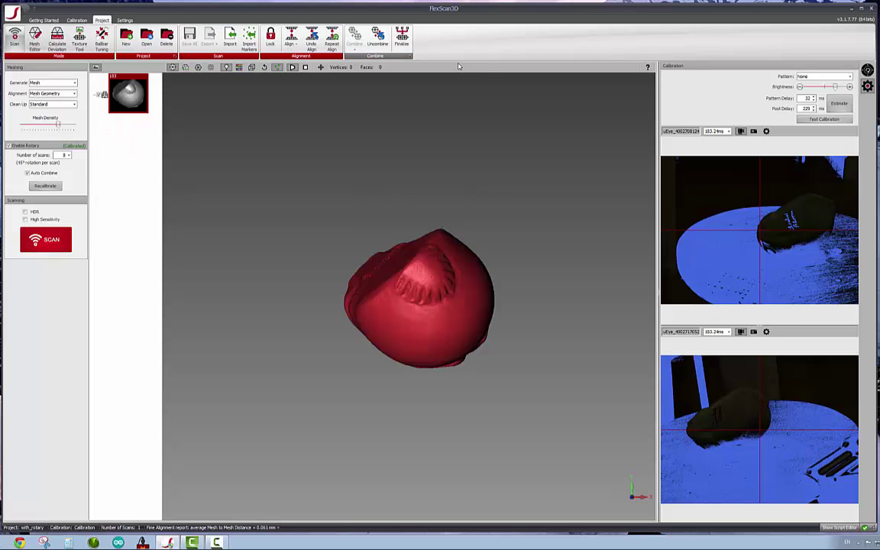
- Finalize the combined scan into merged mesh 103_Final with Delete Source Scans checked
mouse_move(344, 198)
left_mouse_down()
mouse_move(422, 281)
mouse_move(471, 310)
mouse_move(474, 277)
mouse_move(373, 289)
mouse_move(408, 272)
mouse_move(409, 249)
mouse_move(405, 318)
mouse_move(353, 314)
mouse_move(360, 319)
mouse_move(317, 344)
mouse_move(391, 340)
mouse_move(482, 359)
mouse_move(461, 368)
mouse_move(483, 350)
left_mouse_up()
left_click(402, 38)
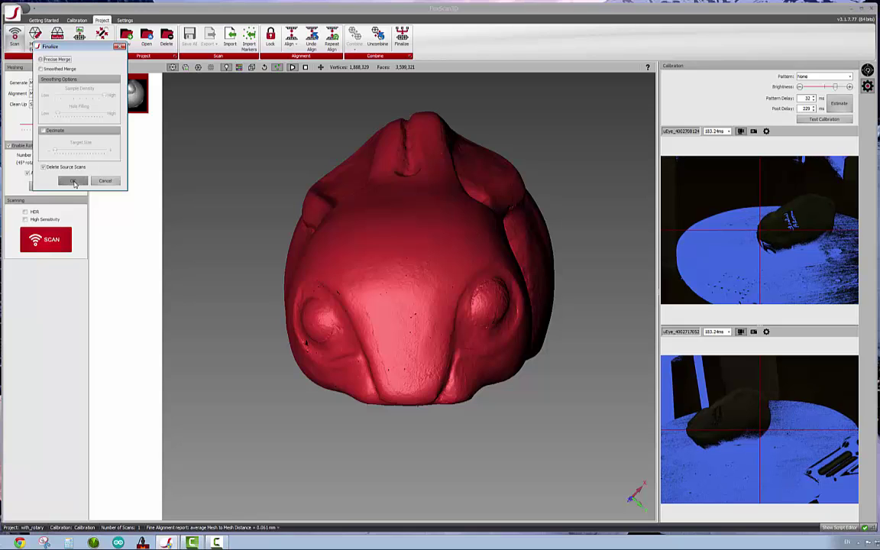
left_click(74, 180)
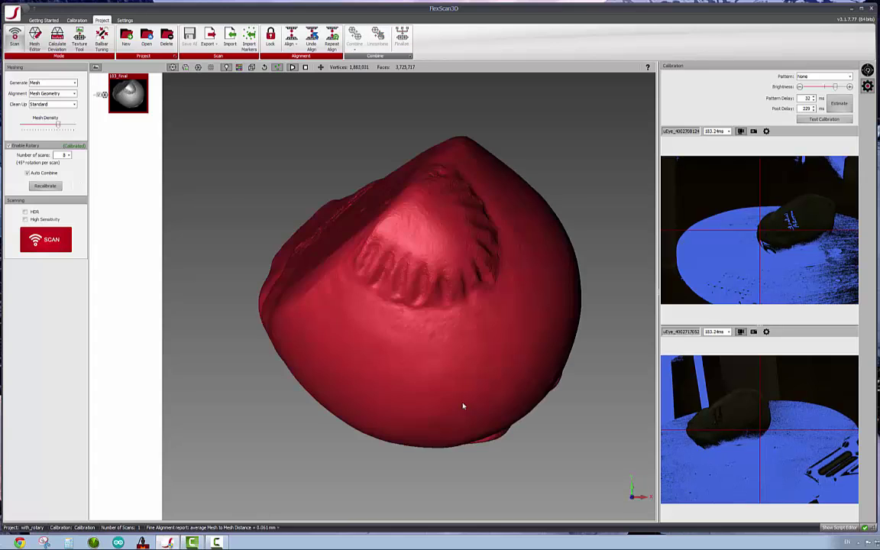
mouse_move(464, 406)
left_mouse_down()
mouse_move(429, 311)
mouse_move(402, 275)
mouse_move(348, 264)
mouse_move(415, 274)
mouse_move(427, 291)
mouse_move(436, 365)
mouse_move(471, 373)
left_mouse_up()
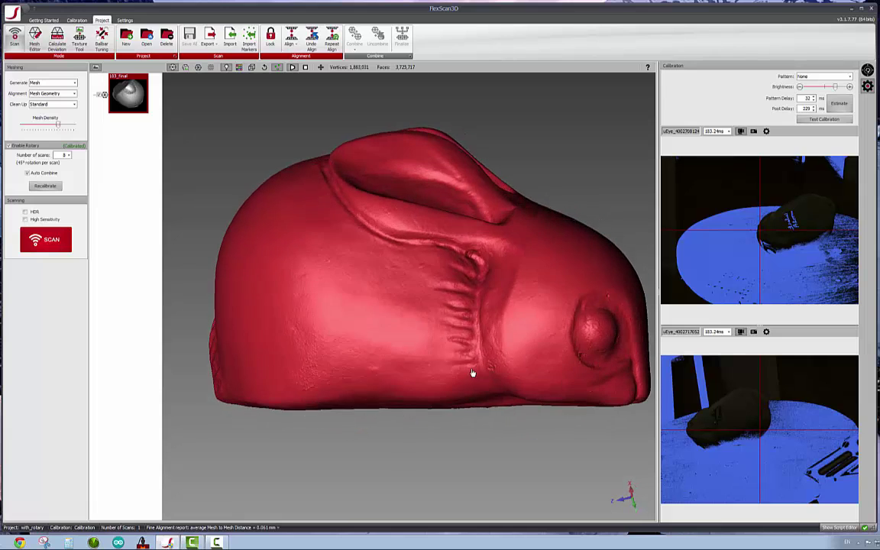
scroll(435, 354, "down", 3)
scroll(435, 353, "down", 2)
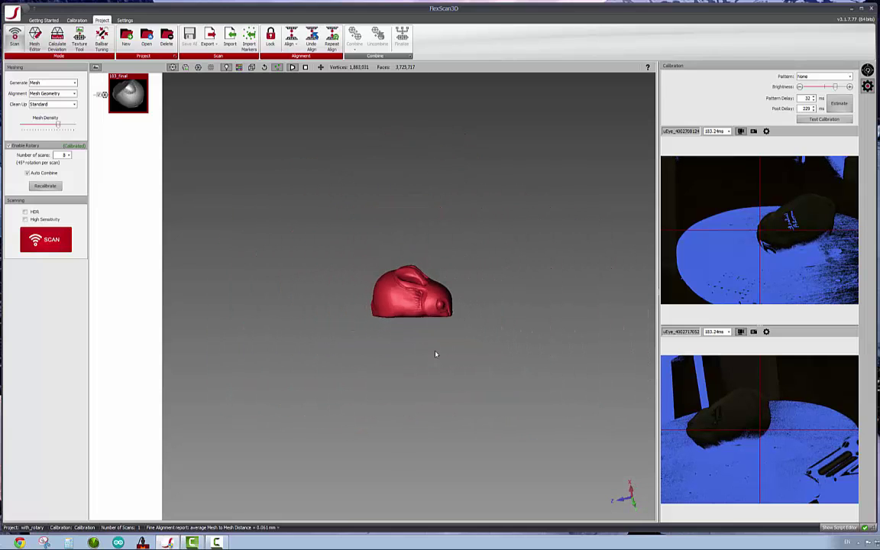
scroll(435, 353, "down", 2)
scroll(436, 353, "down", 2)
scroll(435, 354, "down", 1)
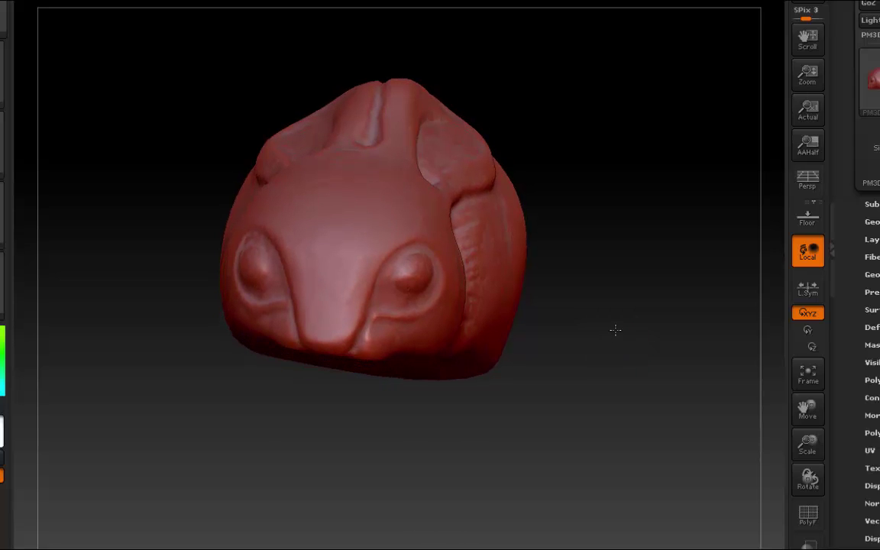
left_click_drag(621, 330, 636, 330)
left_click_drag(463, 393, 518, 405)
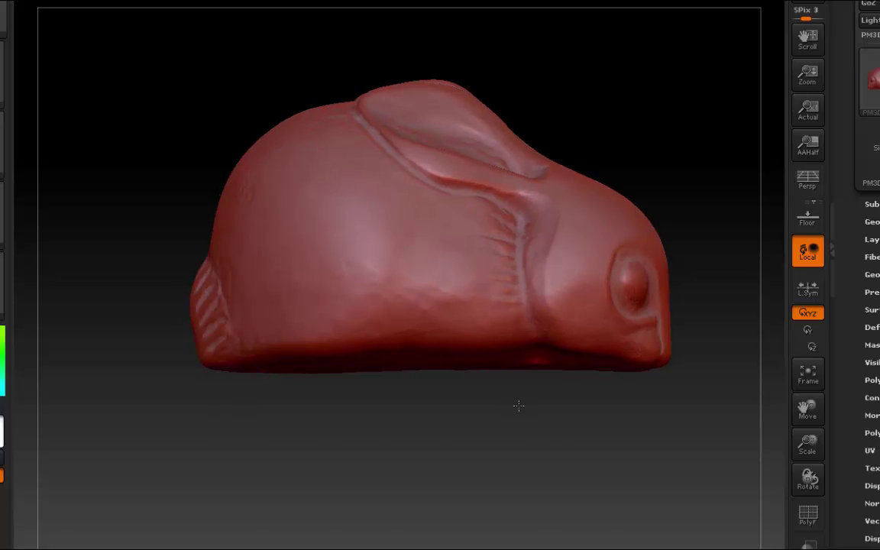
mouse_move(444, 393)
left_mouse_down()
mouse_move(449, 545)
mouse_move(440, 223)
mouse_move(439, 412)
mouse_move(365, 415)
mouse_move(375, 401)
left_mouse_up()
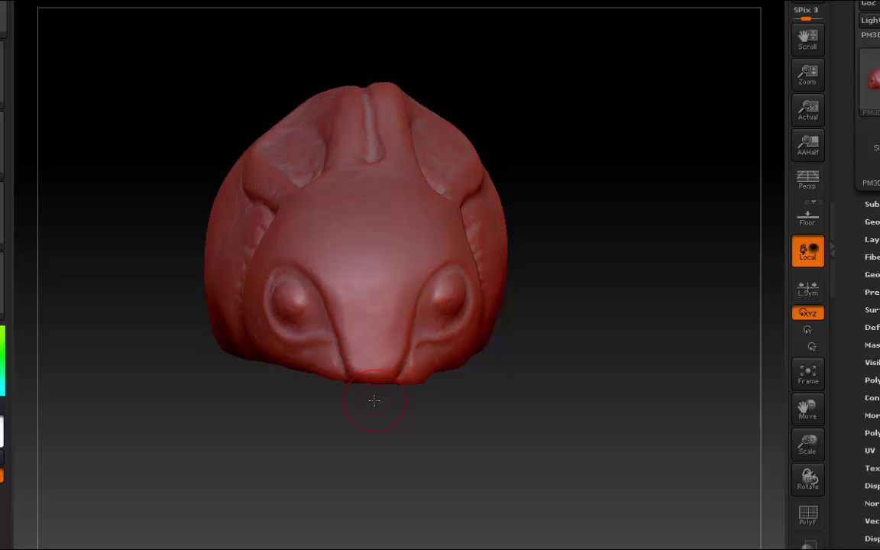